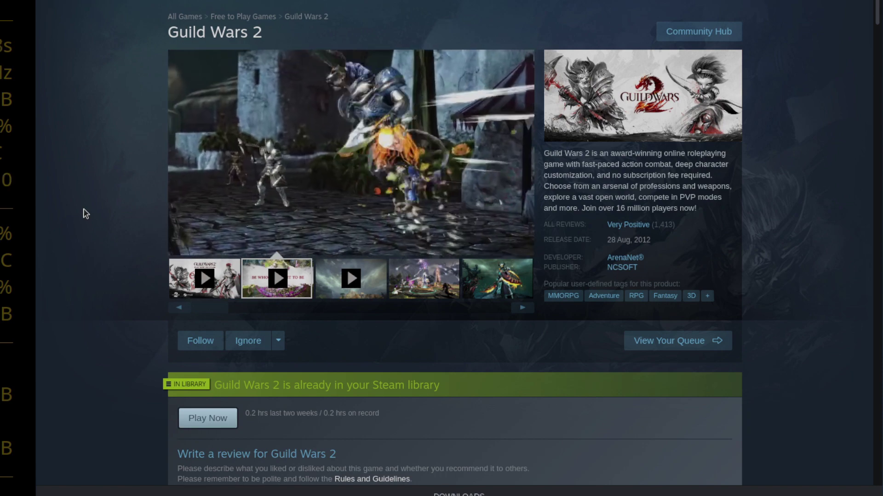
Step: Look over the Guild Wars 2 store page, including its free-to-play and Complete Collection purchase options
{"action": "mouse_move", "coordinate": [646, 228]}
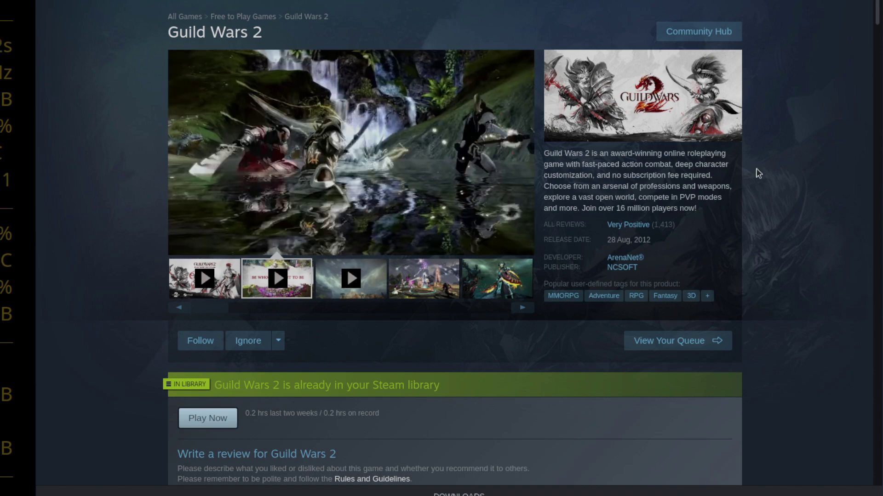
{"action": "scroll", "coordinate": [483, 173], "scroll_direction": "down", "scroll_amount": 5}
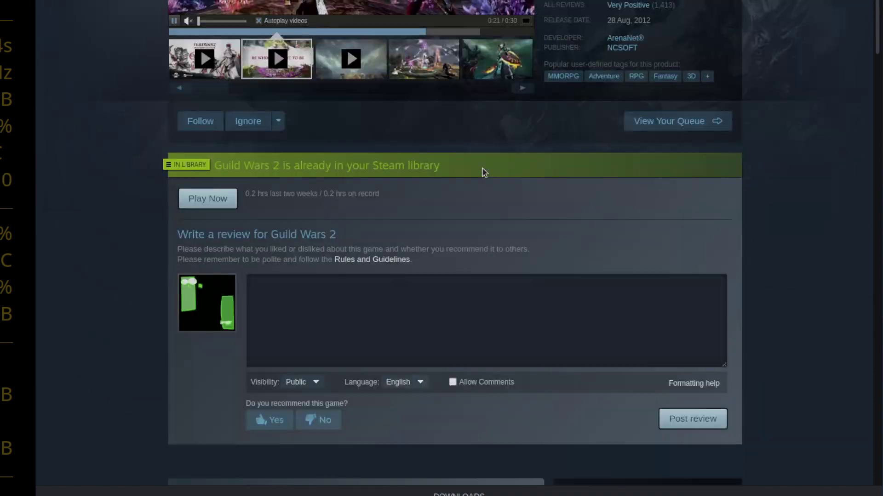
{"action": "scroll", "coordinate": [482, 172], "scroll_direction": "down", "scroll_amount": 7}
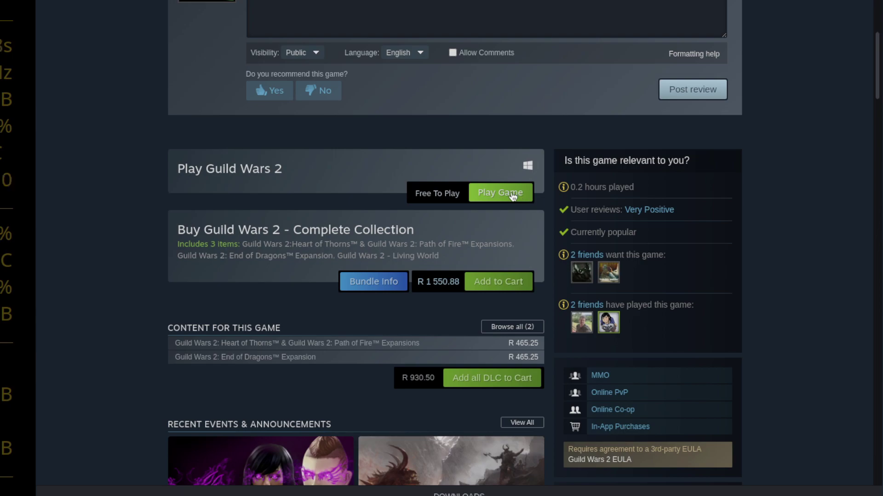
{"action": "scroll", "coordinate": [487, 197], "scroll_direction": "up", "scroll_amount": 10}
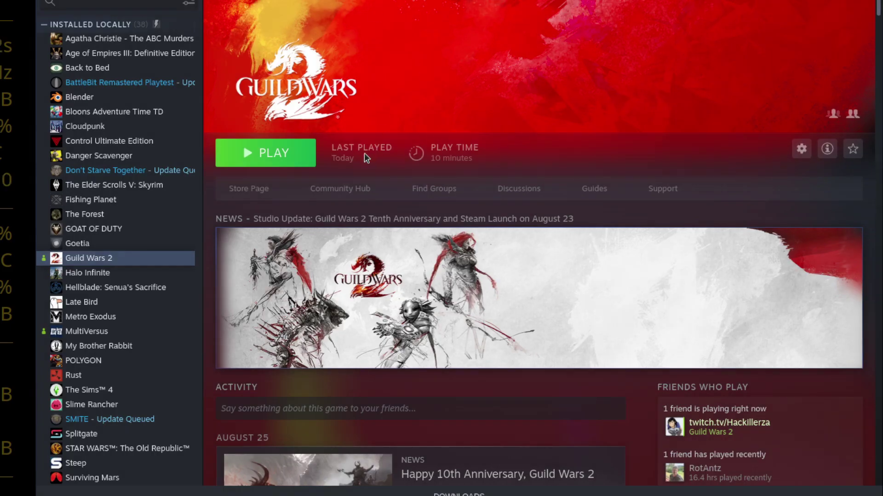
Step: Open the properties of Guild Wars 2 in the library and examine the mangohud, gamemoderun and %command% parts of its launch options
{"action": "right_click", "coordinate": [104, 261]}
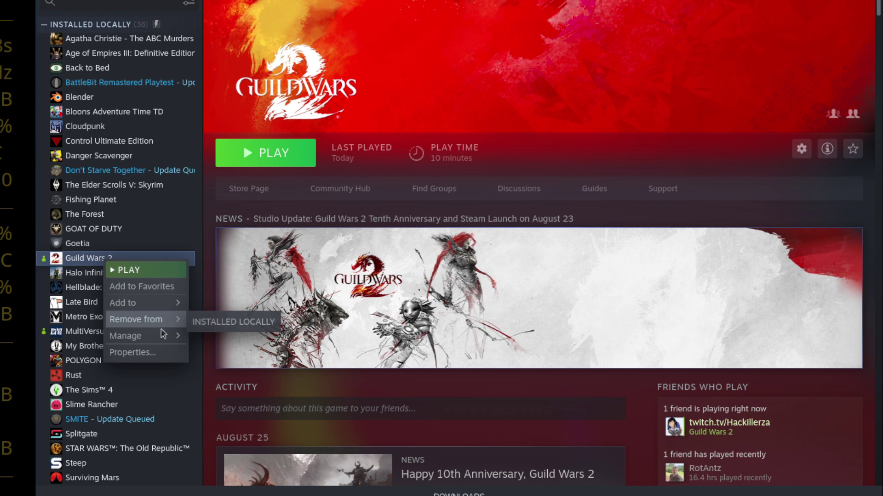
{"action": "left_click", "coordinate": [150, 353]}
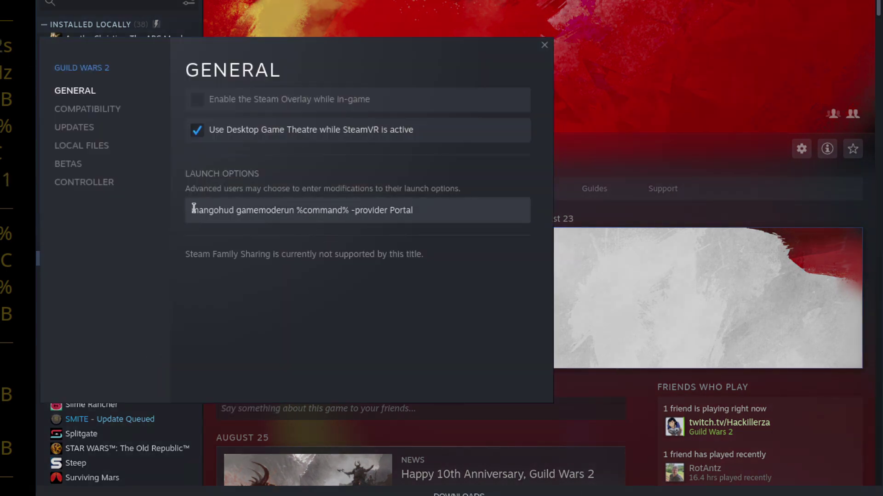
{"action": "left_click_drag", "start_coordinate": [190, 210], "coordinate": [236, 213]}
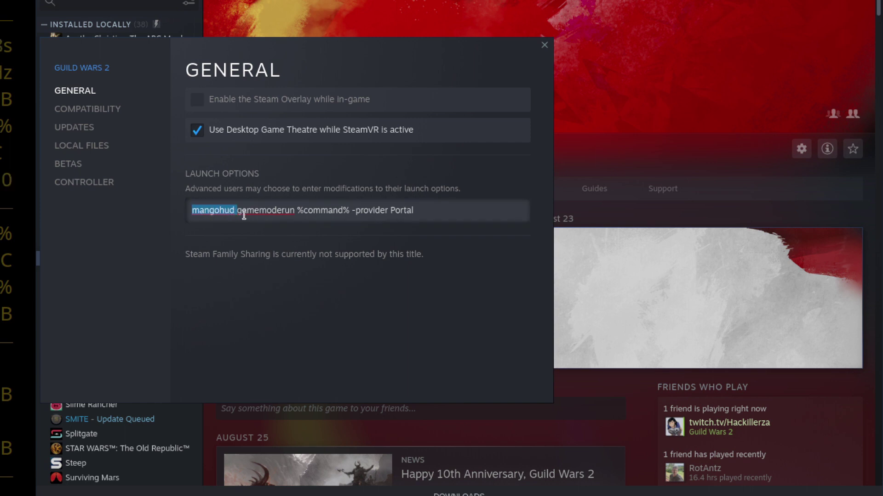
{"action": "key", "text": "ctrl+a"}
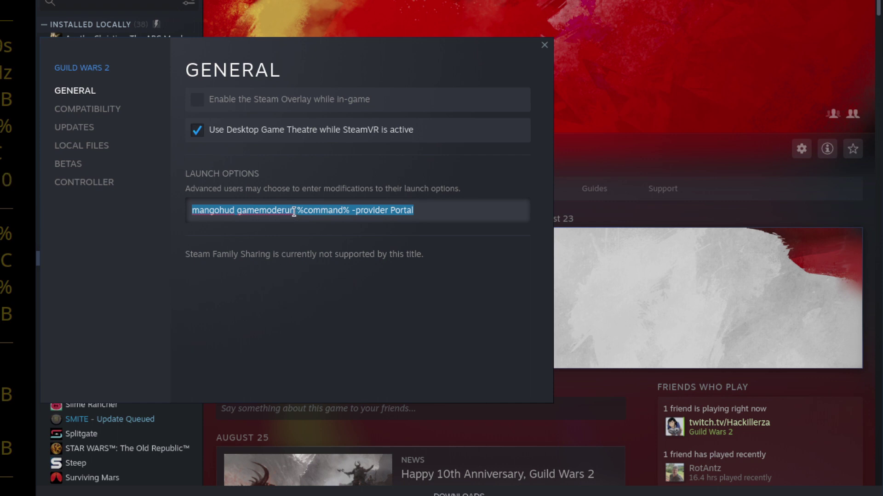
{"action": "left_click", "coordinate": [294, 213]}
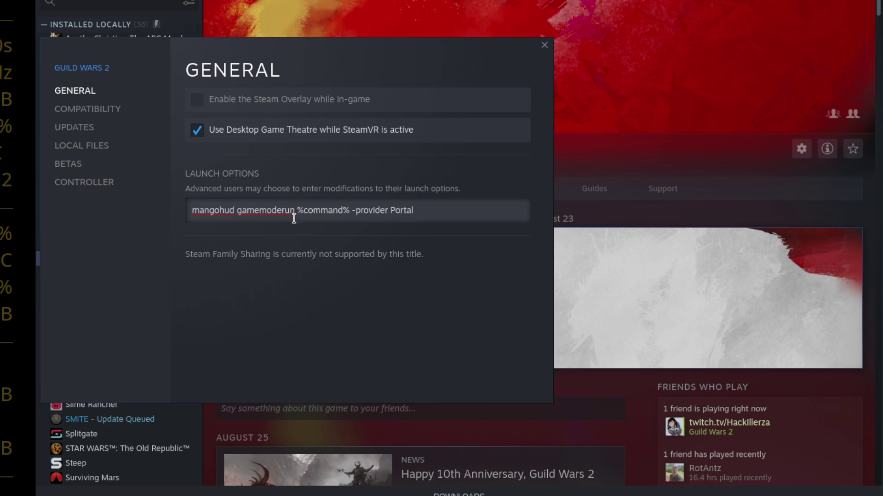
{"action": "left_click_drag", "start_coordinate": [296, 210], "coordinate": [349, 210]}
{"action": "left_click", "coordinate": [351, 219]}
{"action": "left_click_drag", "start_coordinate": [300, 222], "coordinate": [202, 209]}
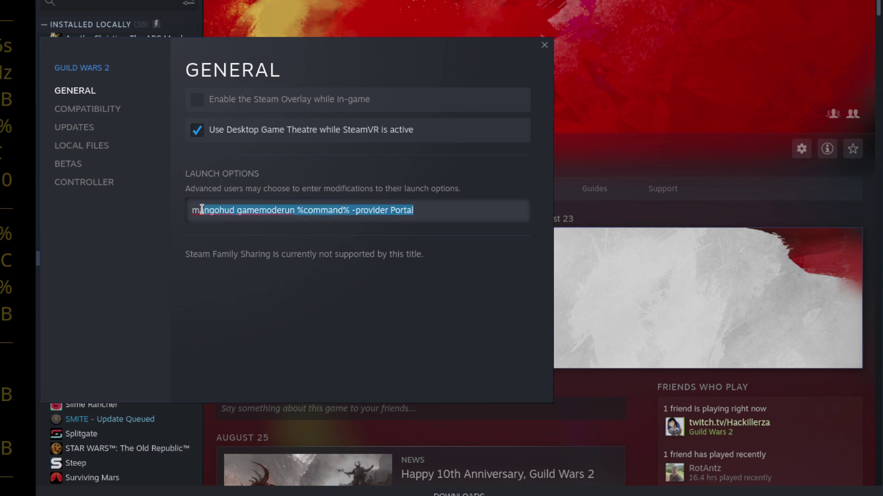
{"action": "left_click", "coordinate": [203, 209]}
Step: Examine the -provider Portal argument at the end of the Guild Wars 2 launch options
{"action": "mouse_move", "coordinate": [351, 211]}
{"action": "left_mouse_down"}
{"action": "mouse_move", "coordinate": [418, 212]}
{"action": "mouse_move", "coordinate": [356, 213]}
{"action": "left_mouse_up"}
{"action": "left_click", "coordinate": [423, 210]}
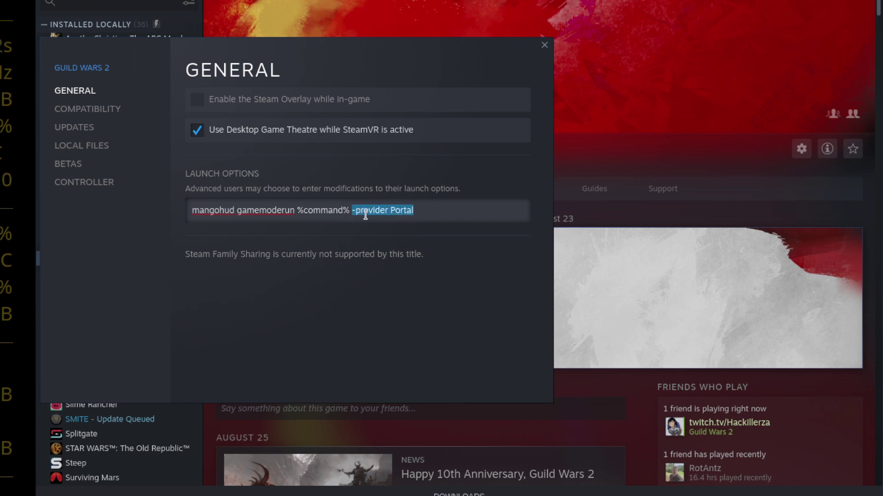
{"action": "left_click", "coordinate": [431, 210]}
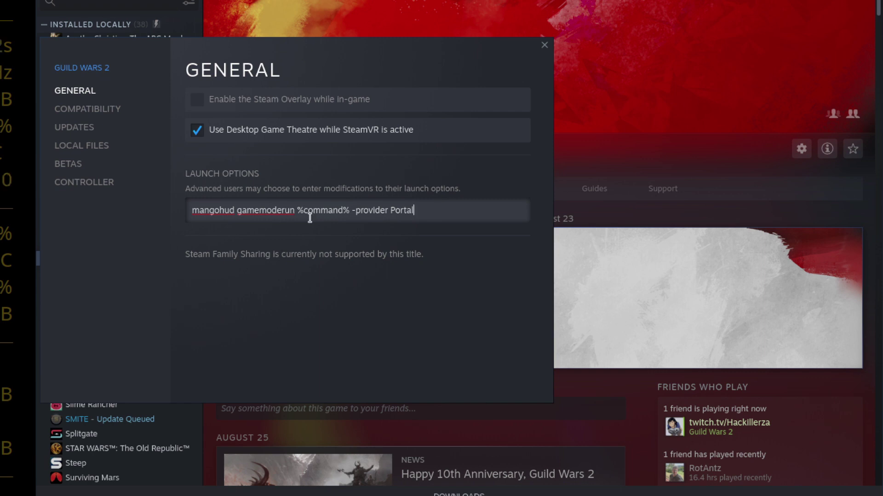
{"action": "left_click_drag", "start_coordinate": [352, 211], "coordinate": [427, 214]}
{"action": "left_click", "coordinate": [428, 214]}
Step: Review the Guild Wars 2 compatibility settings and the Proton versions offered, leaving the list without choosing another one
{"action": "left_click", "coordinate": [109, 114]}
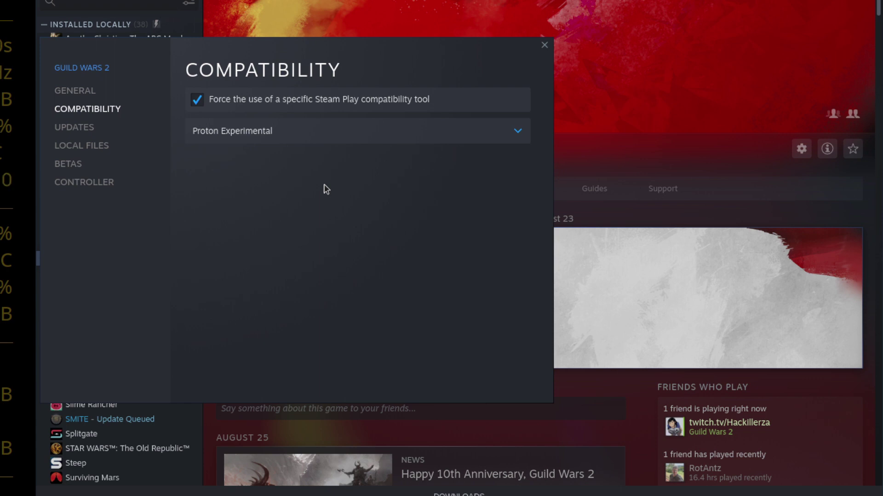
{"action": "left_click", "coordinate": [338, 132]}
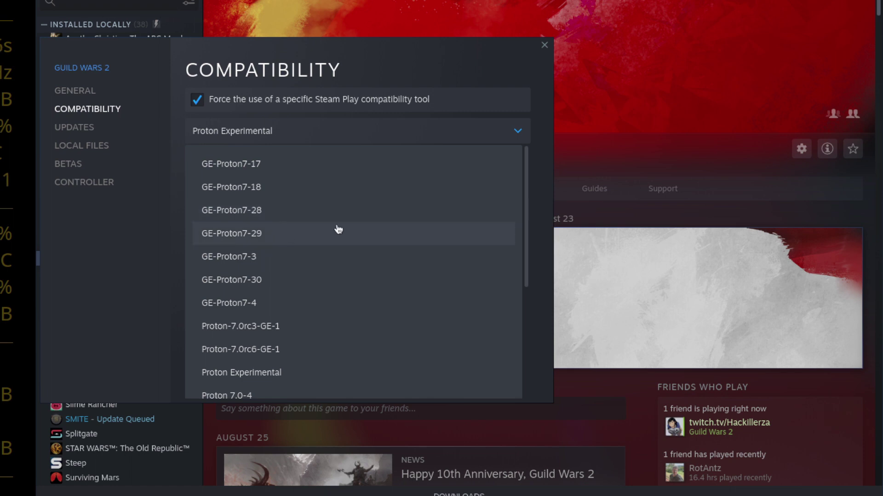
{"action": "left_click", "coordinate": [521, 133]}
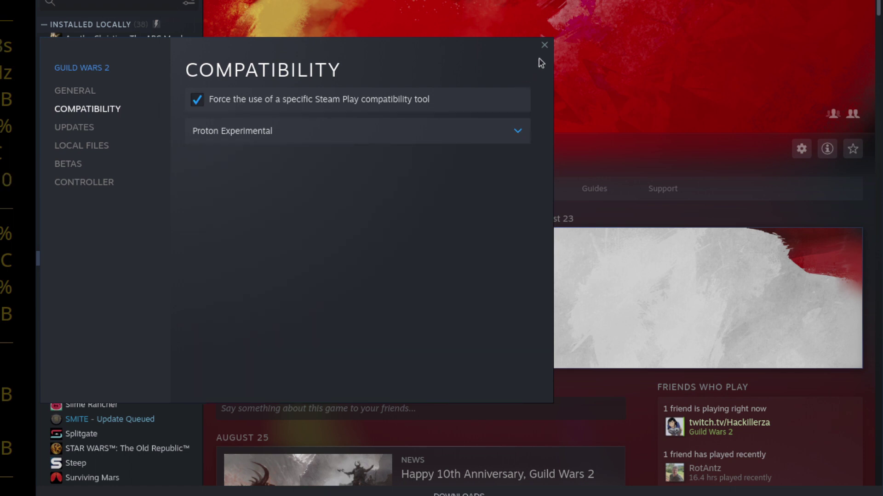
Step: Recheck the launch options in the general properties of Guild Wars 2 and close the properties window
{"action": "left_click", "coordinate": [77, 93]}
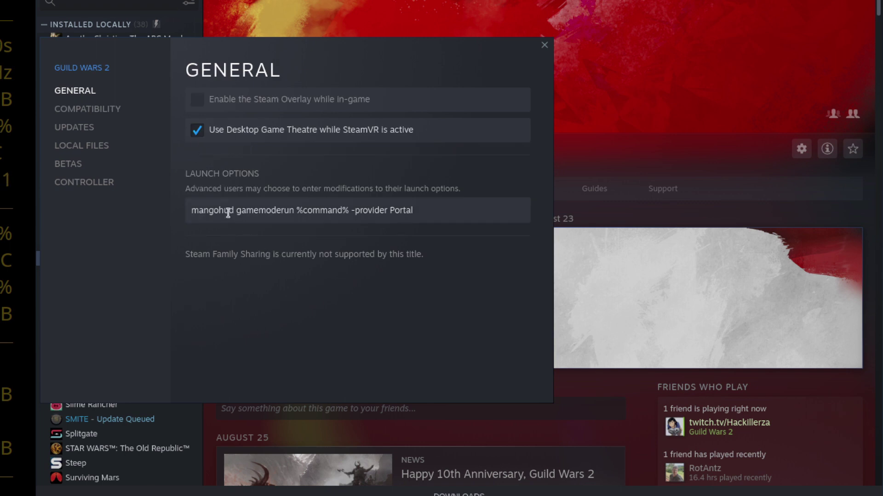
{"action": "left_click", "coordinate": [423, 213]}
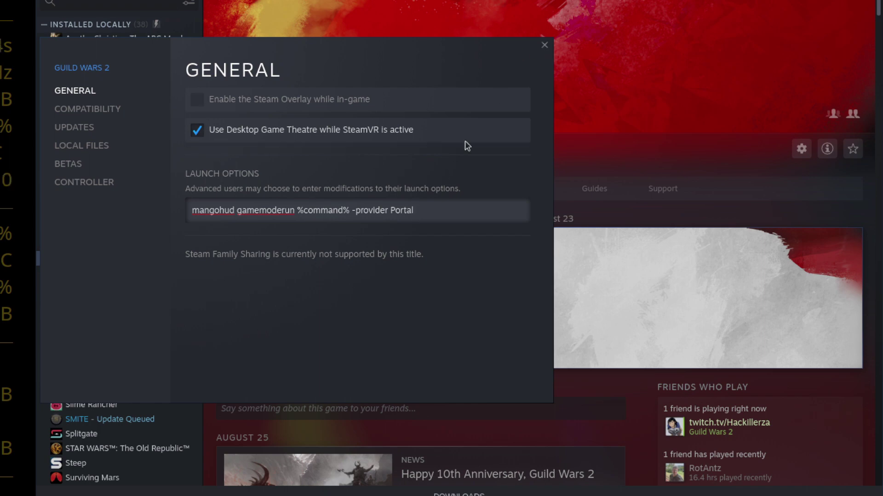
{"action": "left_click", "coordinate": [544, 46]}
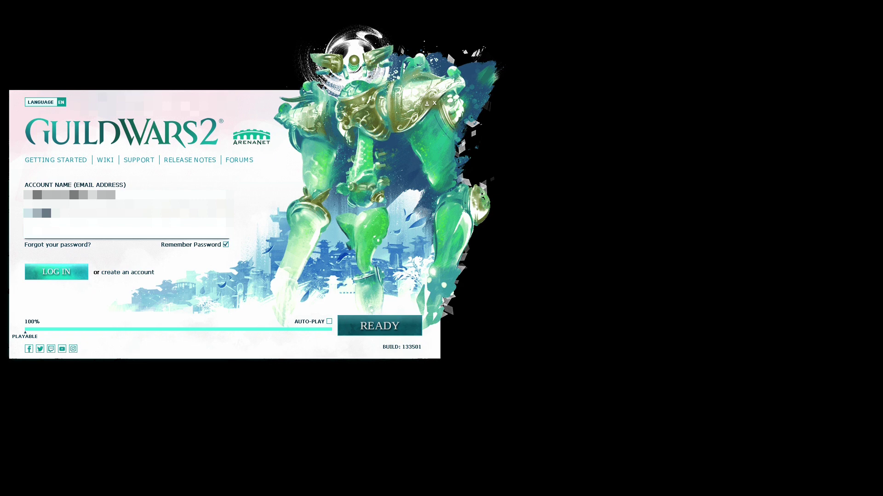
Step: Log in through the Guild Wars 2 launcher using the remembered account credentials
{"action": "left_click", "coordinate": [56, 272]}
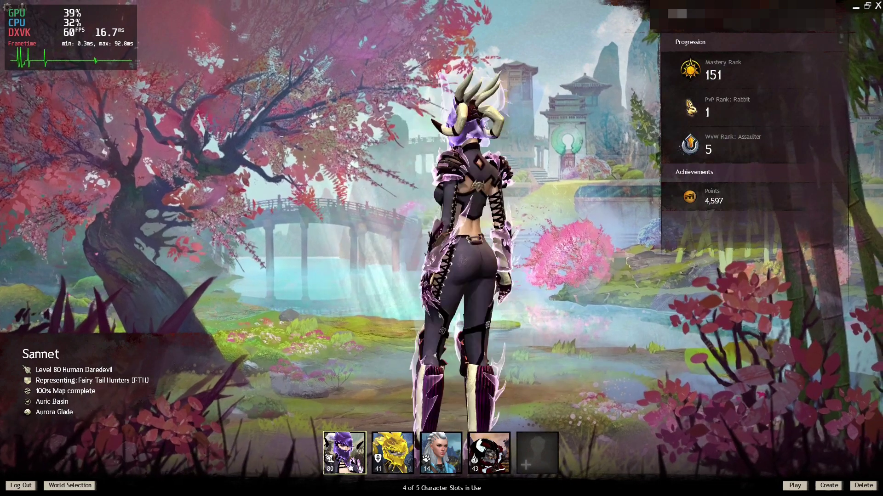
Step: Open the in-game graphics options, examine the display and advanced settings, and close the options
{"action": "left_click", "coordinate": [7, 10]}
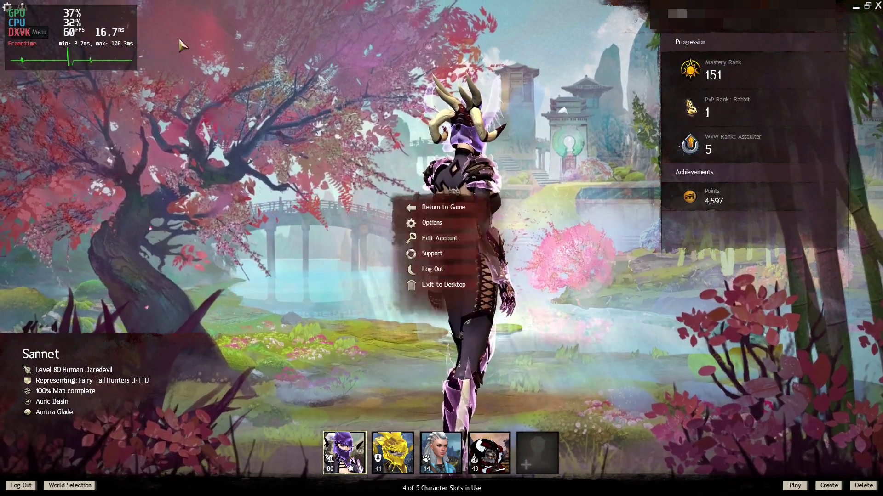
{"action": "left_click", "coordinate": [396, 221]}
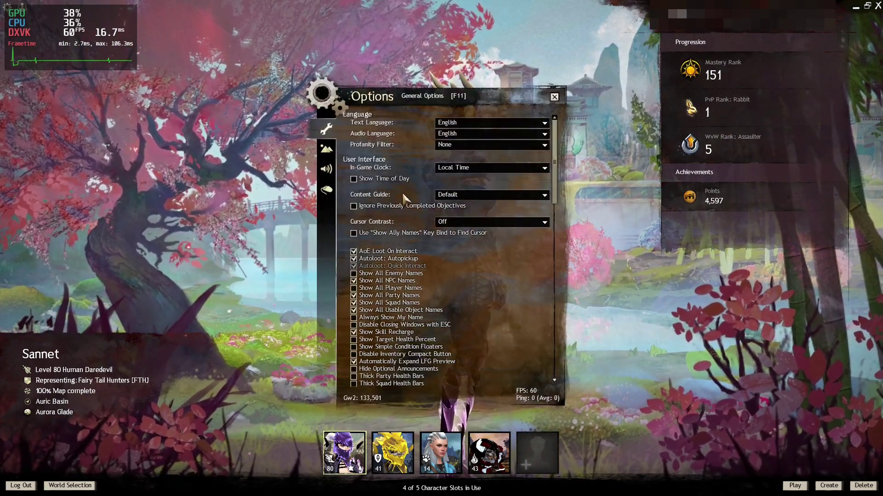
{"action": "left_click", "coordinate": [326, 149]}
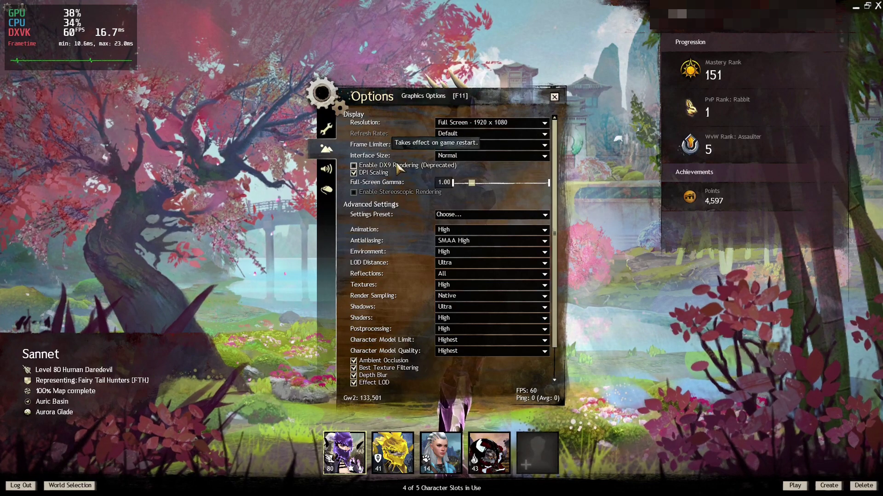
{"action": "left_click_drag", "start_coordinate": [555, 147], "coordinate": [569, 213]}
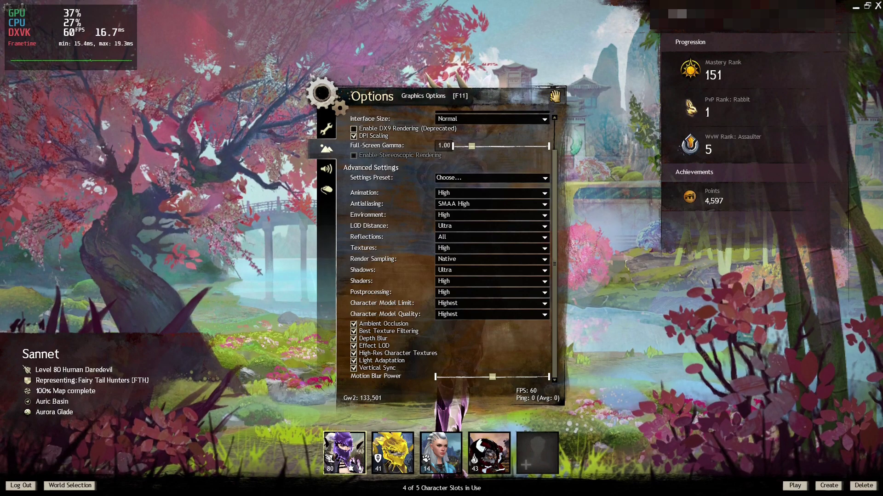
{"action": "left_click", "coordinate": [555, 96]}
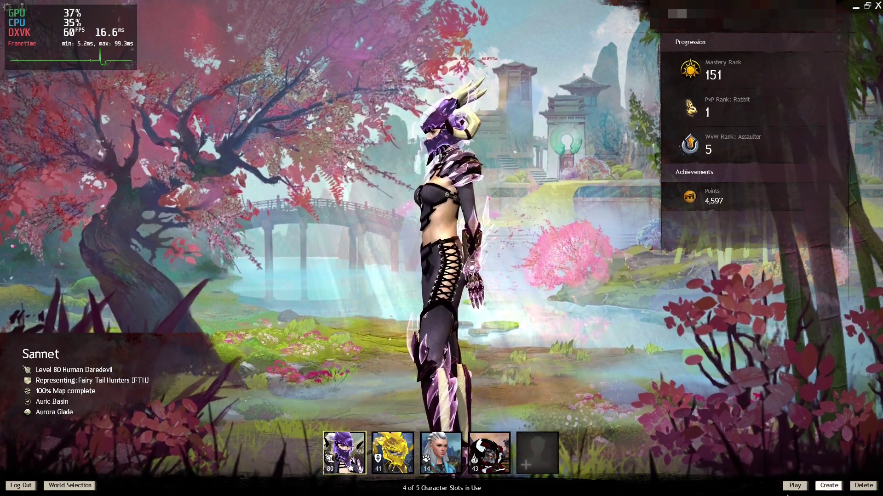
Step: Enter the game world with the selected level 80 Human Daredevil and summon the winged mount
{"action": "left_click", "coordinate": [789, 487]}
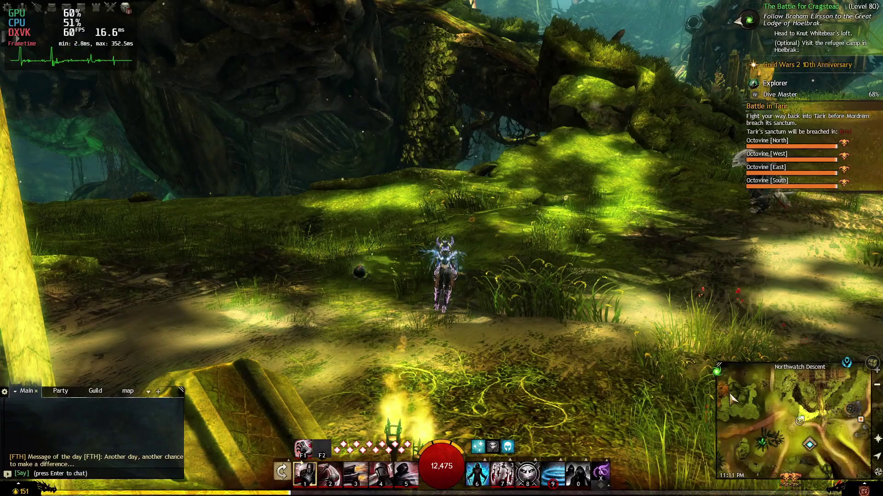
{"action": "key", "text": "w"}
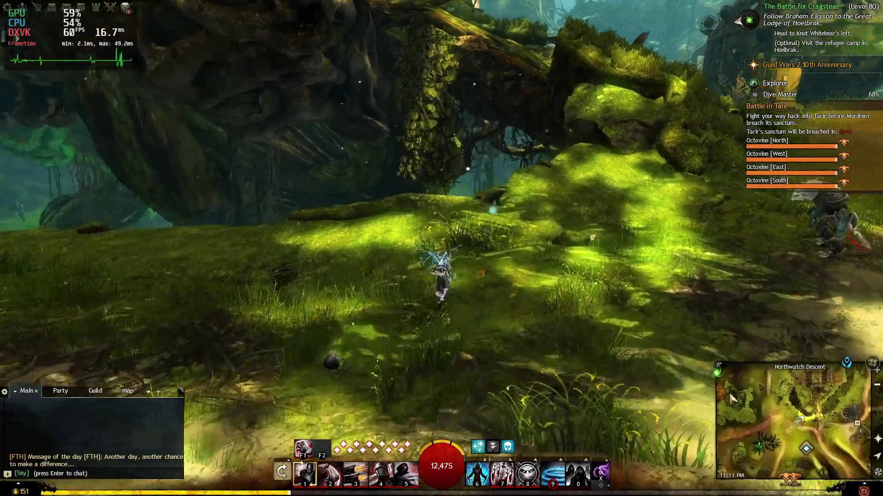
{"action": "key", "text": "d"}
{"action": "key", "text": "x"}
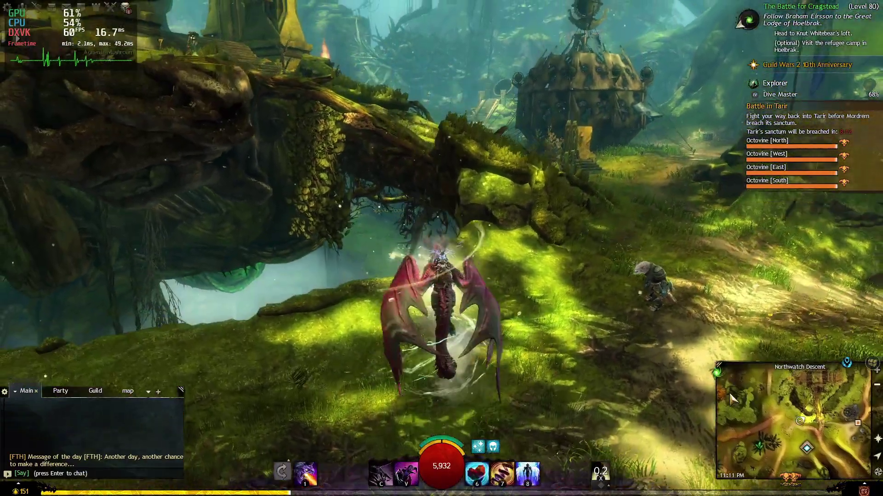
Step: Take off on the winged mount and circle left over the mossy root bridge in Northwatch Descent
{"action": "key", "text": "w"}
{"action": "key", "text": "space"}
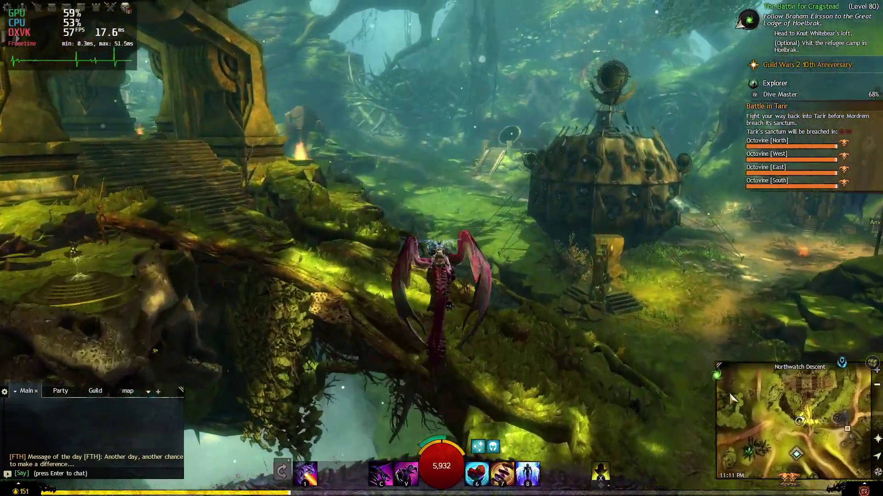
{"action": "key", "text": "a"}
{"action": "key", "text": "a"}
{"action": "key", "text": "w"}
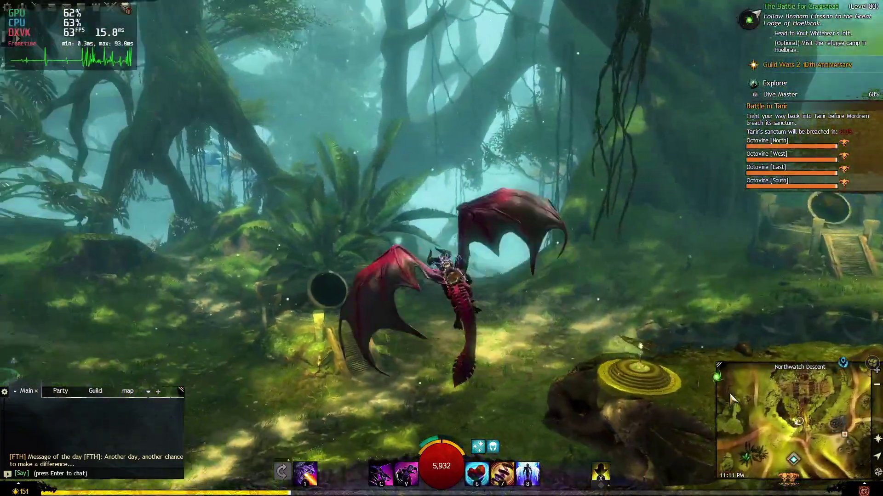
{"action": "key", "text": "w"}
Step: Glide the mount into the camp with the anvil and land on the dirt path beside the blue banners
{"action": "key", "text": "a"}
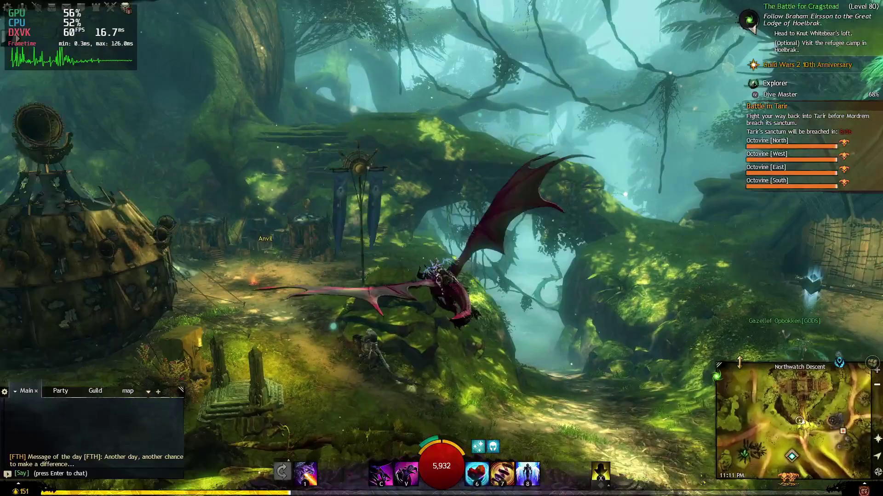
{"action": "key", "text": "w"}
{"action": "key", "text": "a"}
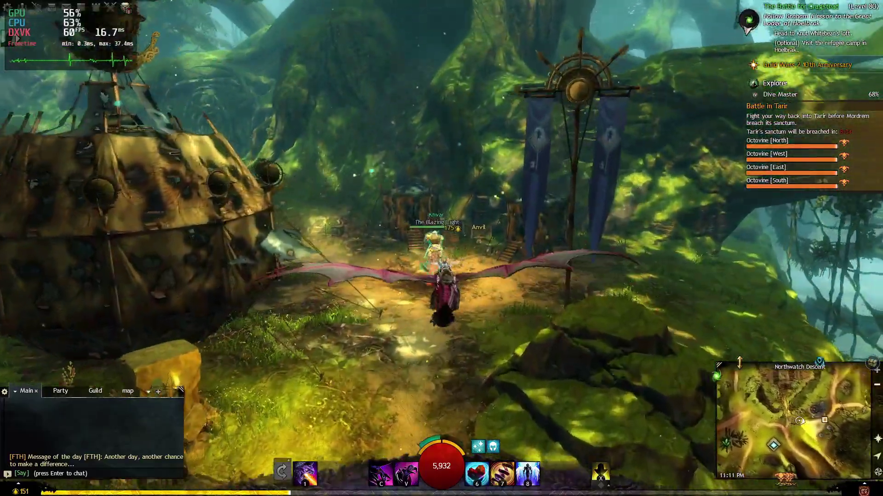
{"action": "key", "text": "w"}
Step: Fly out of the camp along the forest path, past the thorny vines toward the raised round dish
{"action": "key", "text": "a"}
{"action": "key", "text": "space"}
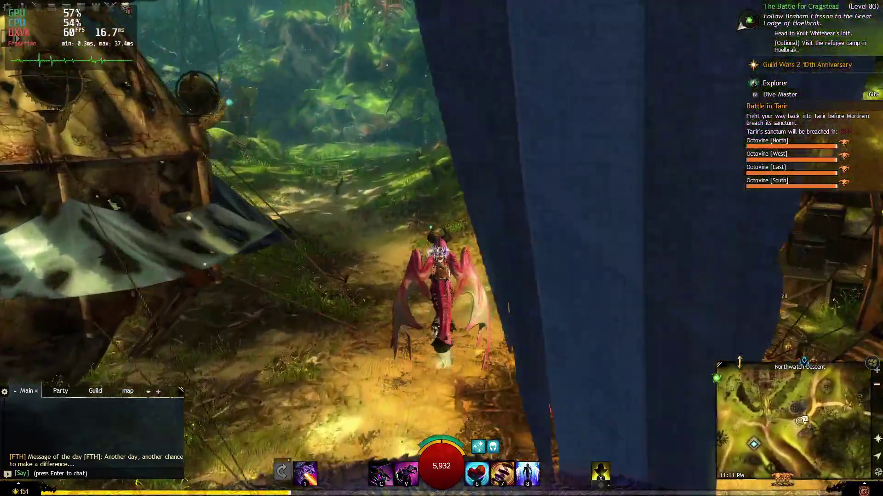
{"action": "key", "text": "w"}
{"action": "key", "text": "a"}
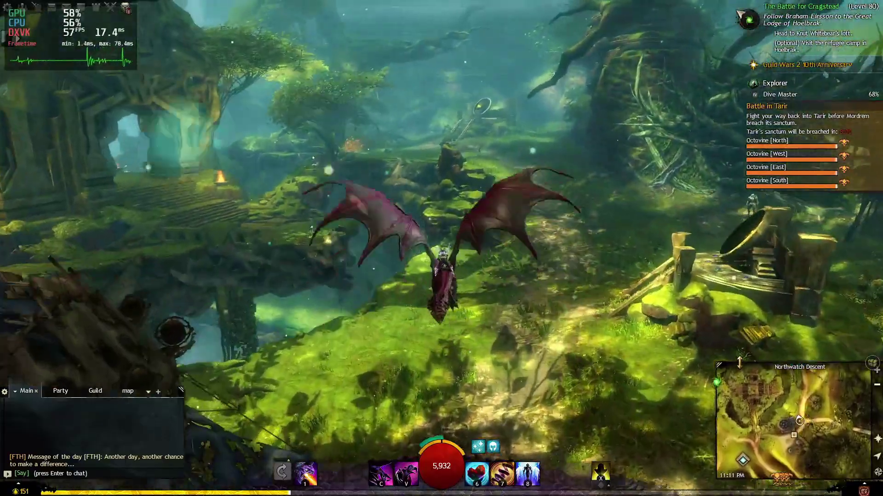
{"action": "key", "text": "d"}
{"action": "key", "text": "w"}
{"action": "key", "text": "a"}
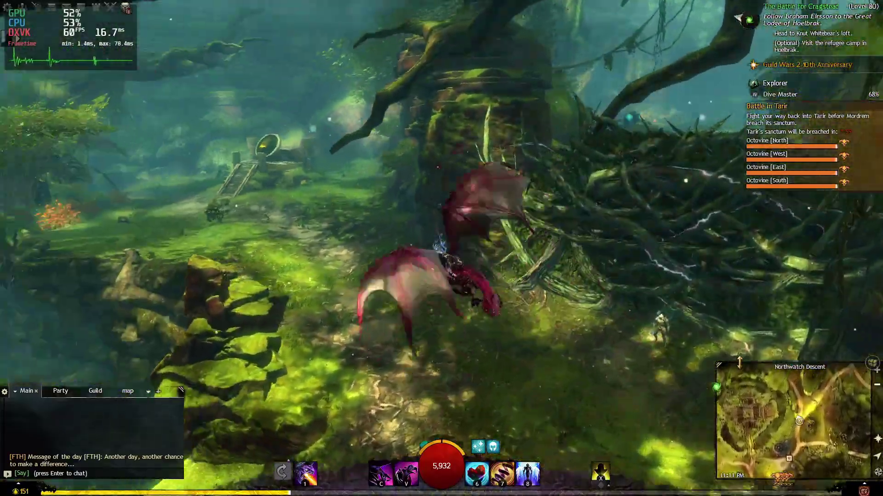
{"action": "key", "text": "w"}
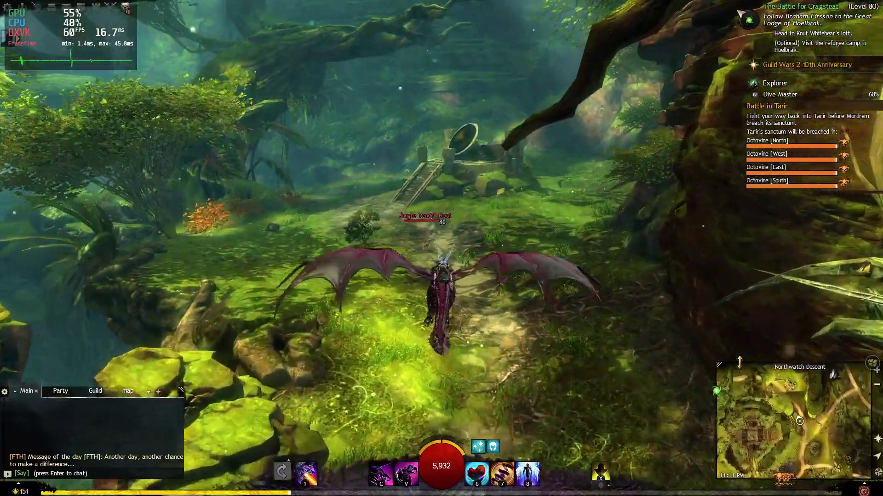
Step: Turn the mount around, fly back past the large domed tent to the camp, and land by the campfire
{"action": "key", "text": "a"}
{"action": "key", "text": "a"}
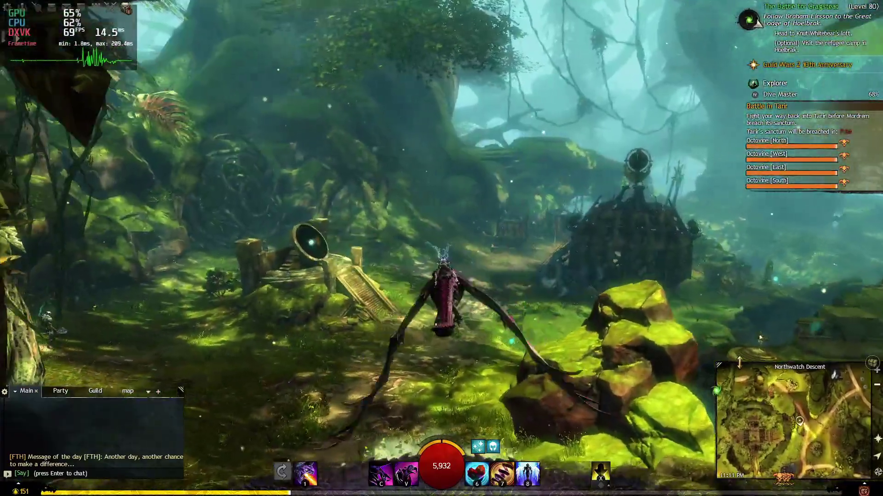
{"action": "key", "text": "w"}
{"action": "key", "text": "d"}
{"action": "key", "text": "w"}
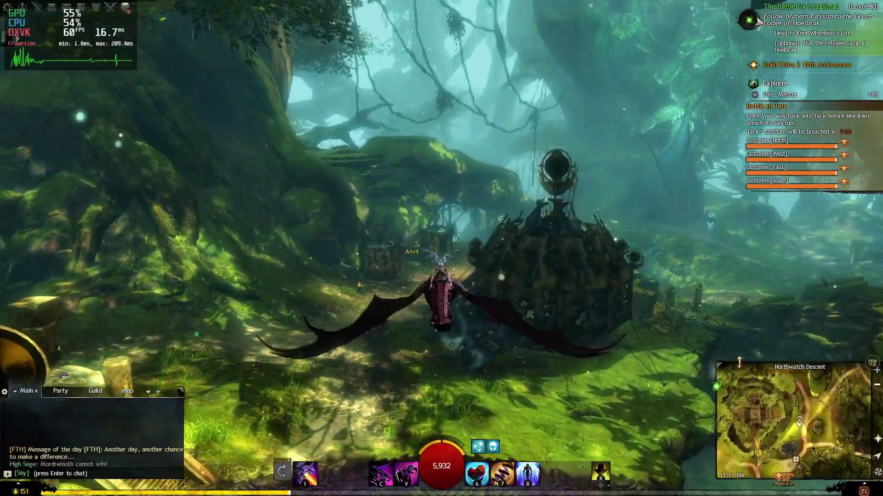
{"action": "key", "text": "w"}
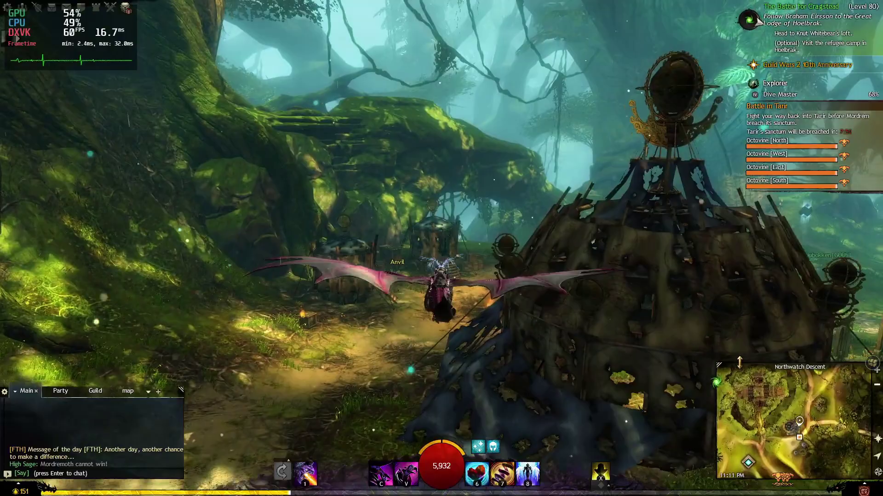
{"action": "key", "text": "w"}
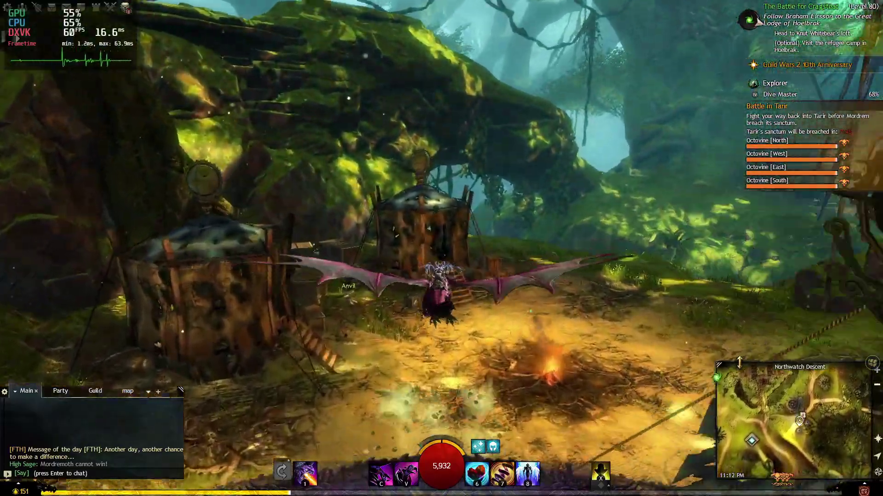
{"action": "key", "text": "d"}
{"action": "key", "text": "d"}
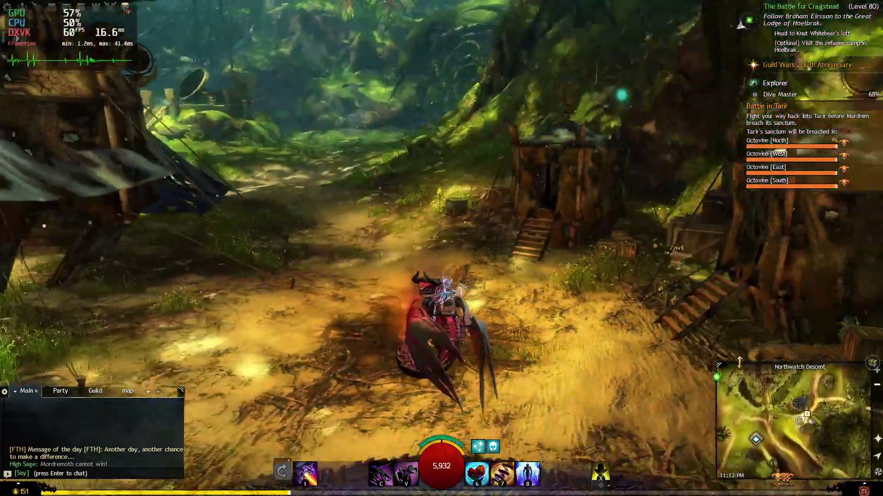
{"action": "key", "text": "w"}
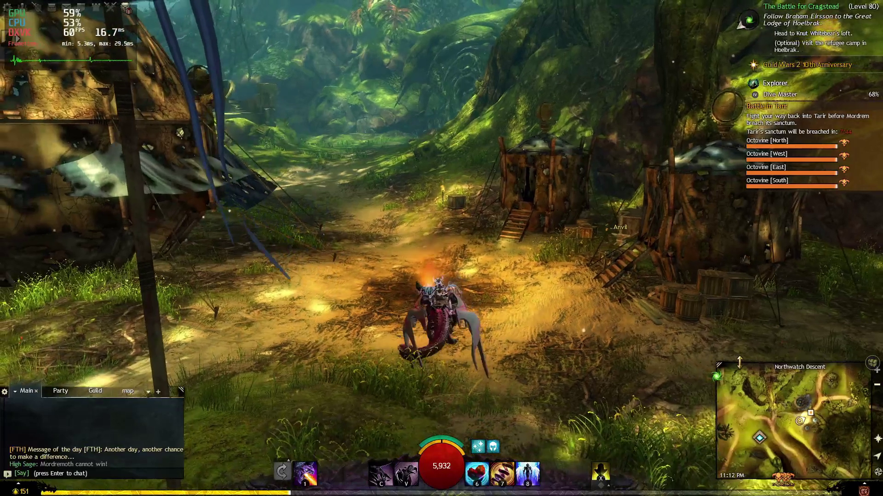